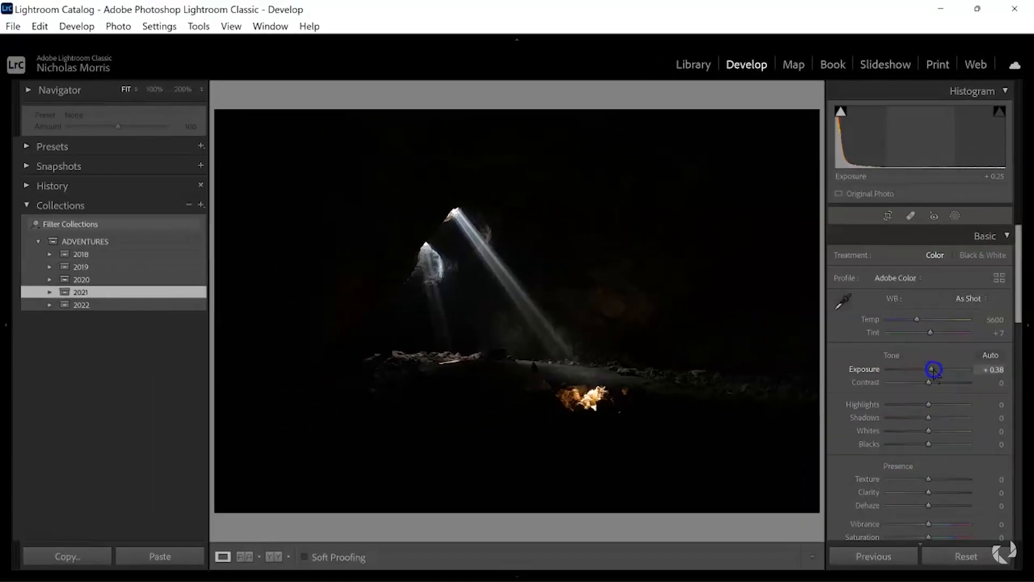
Step: Set the cave photo's tone to Exposure +3.42, Contrast −81, Highlights −59, Shadows +35, Whites +22 and Blacks +7
{"action": "left_click_drag", "start_coordinate": [907, 396], "coordinate": [957, 375]}
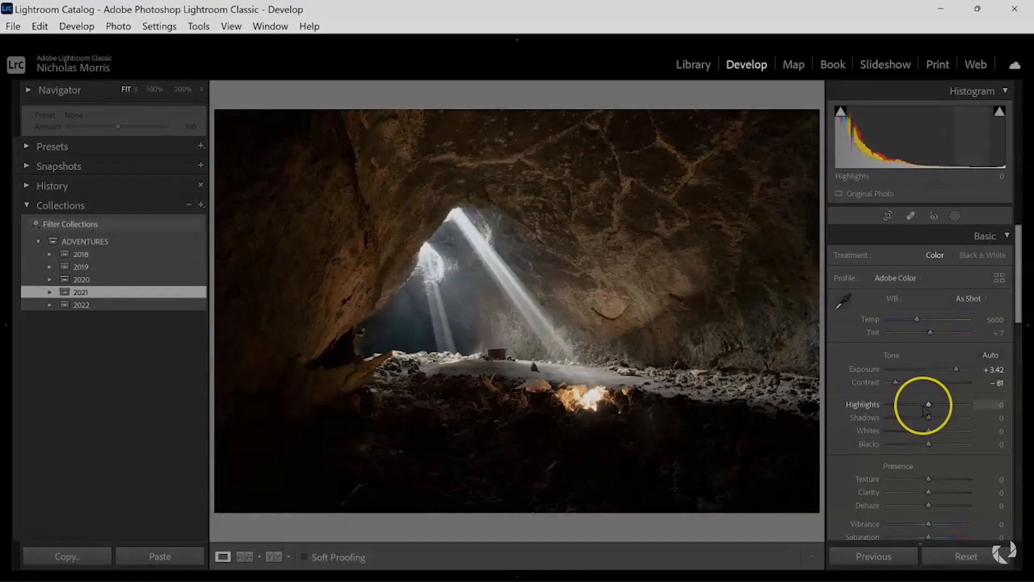
{"action": "left_click_drag", "start_coordinate": [926, 405], "coordinate": [926, 406]}
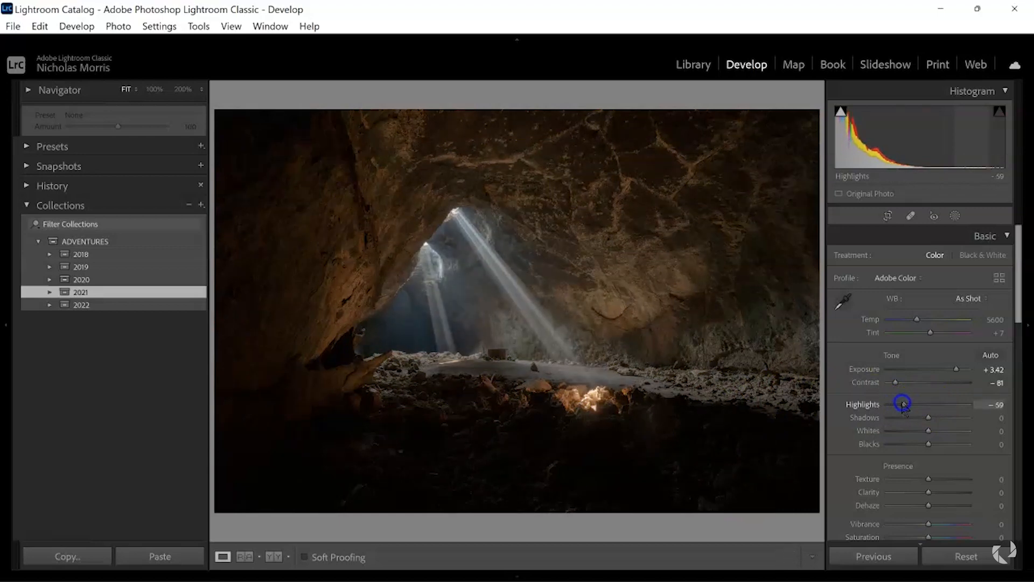
{"action": "left_click_drag", "start_coordinate": [905, 408], "coordinate": [905, 407]}
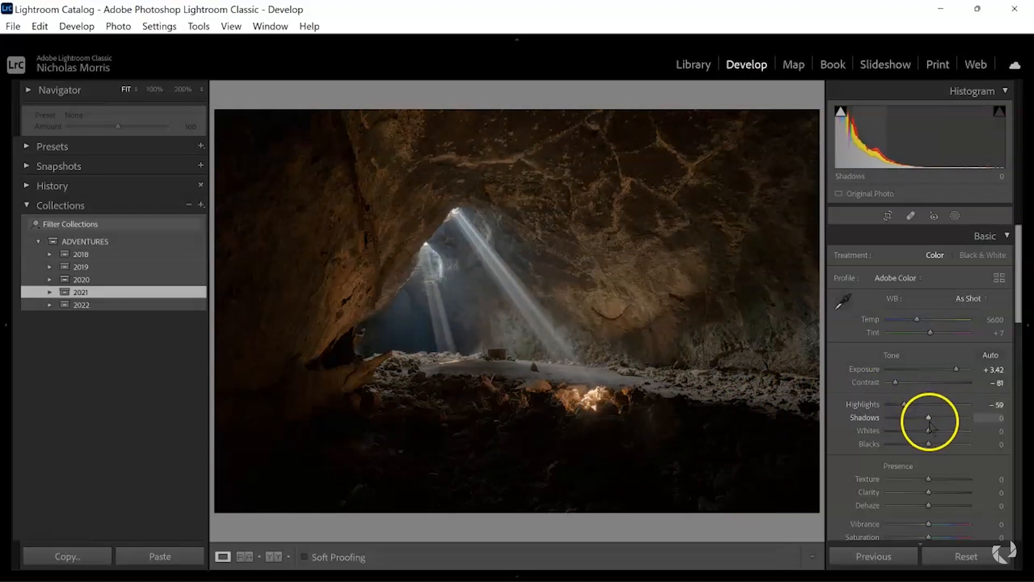
{"action": "left_click_drag", "start_coordinate": [943, 420], "coordinate": [946, 423]}
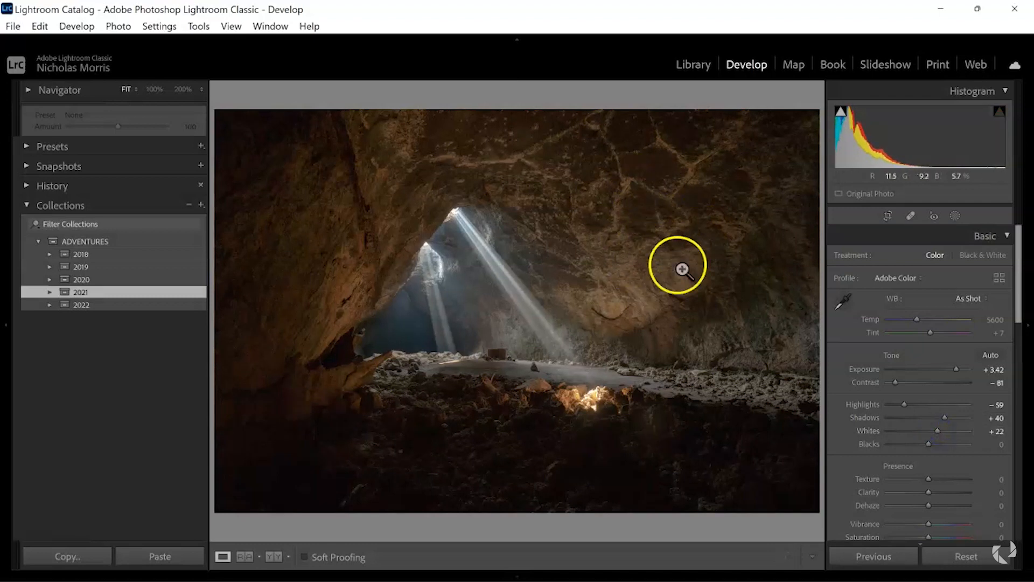
{"action": "left_click_drag", "start_coordinate": [917, 443], "coordinate": [944, 449]}
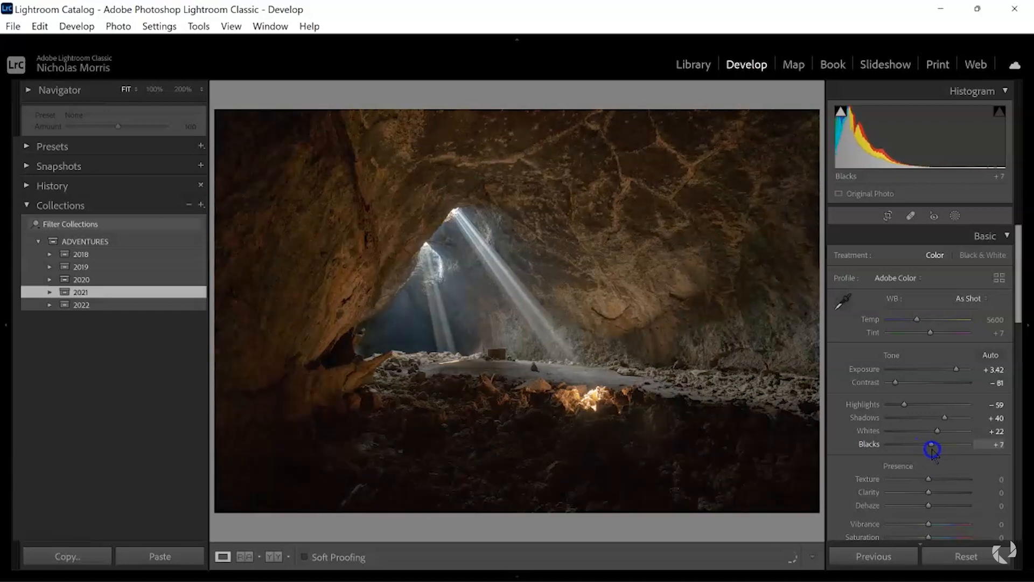
{"action": "left_click_drag", "start_coordinate": [944, 417], "coordinate": [941, 415]}
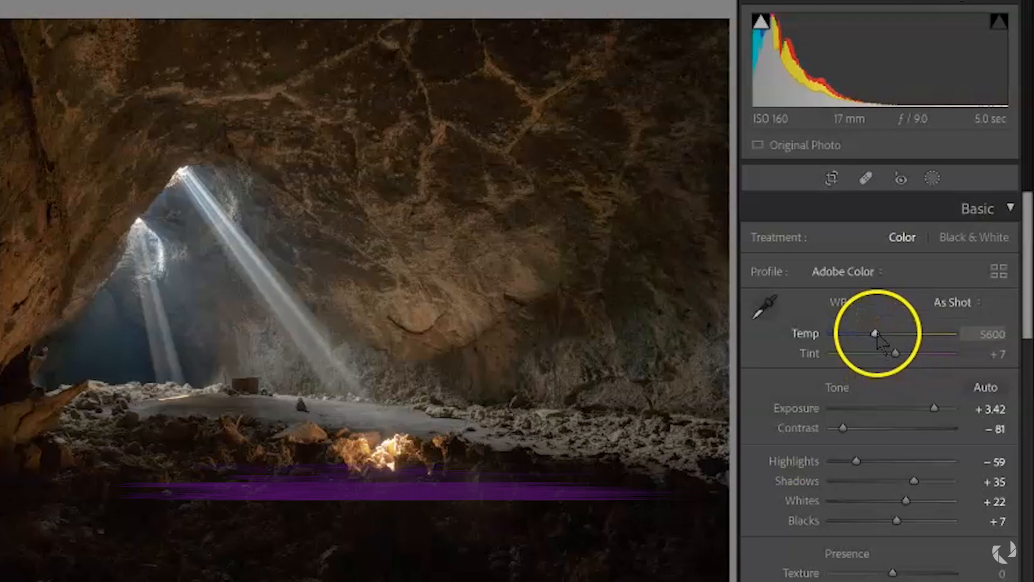
Step: Cool the cave photo's white balance to a temperature of 5069 and set the tint to +22
{"action": "left_click", "coordinate": [886, 329]}
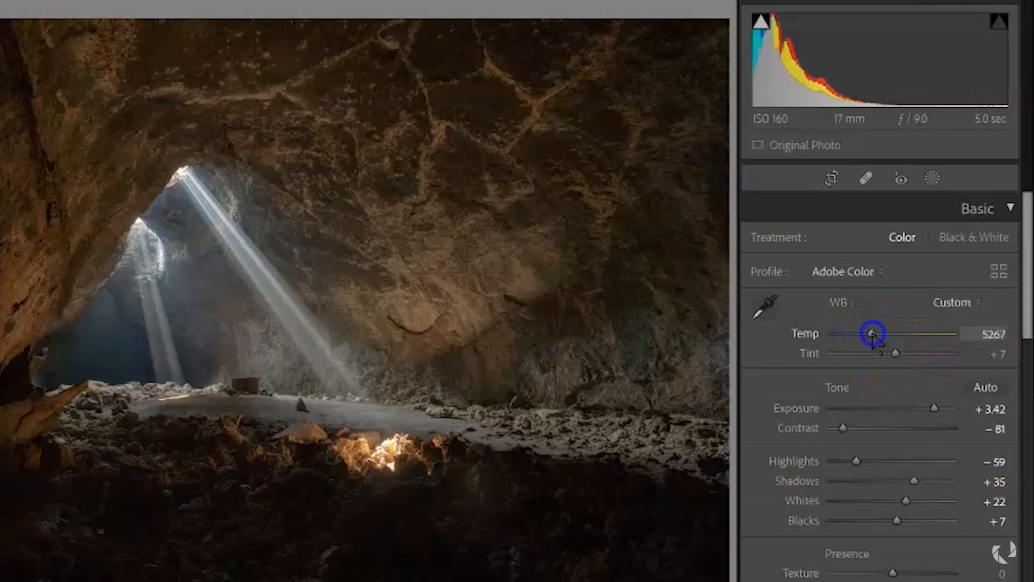
{"action": "left_click_drag", "start_coordinate": [872, 334], "coordinate": [907, 324]}
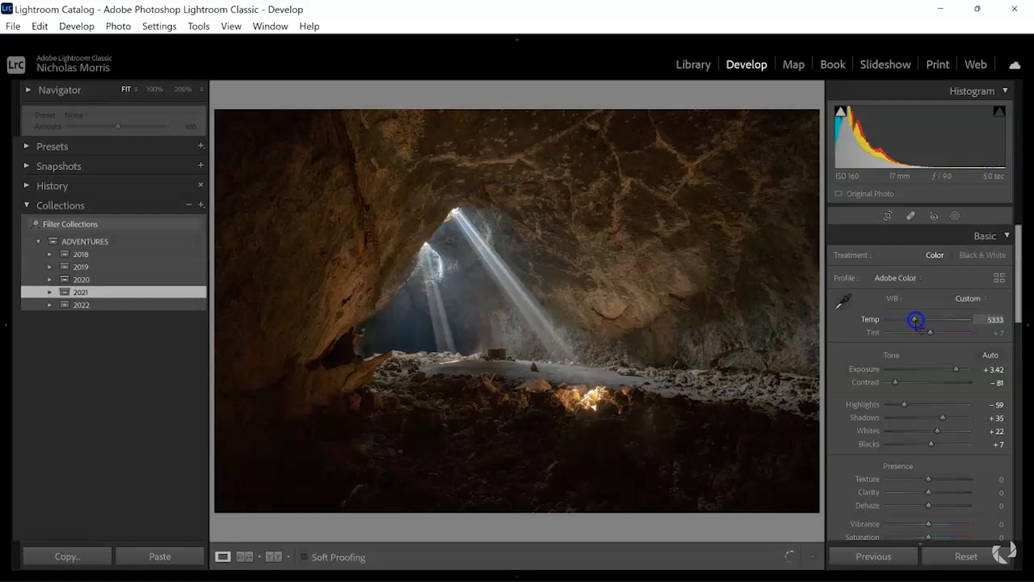
{"action": "left_click", "coordinate": [915, 320]}
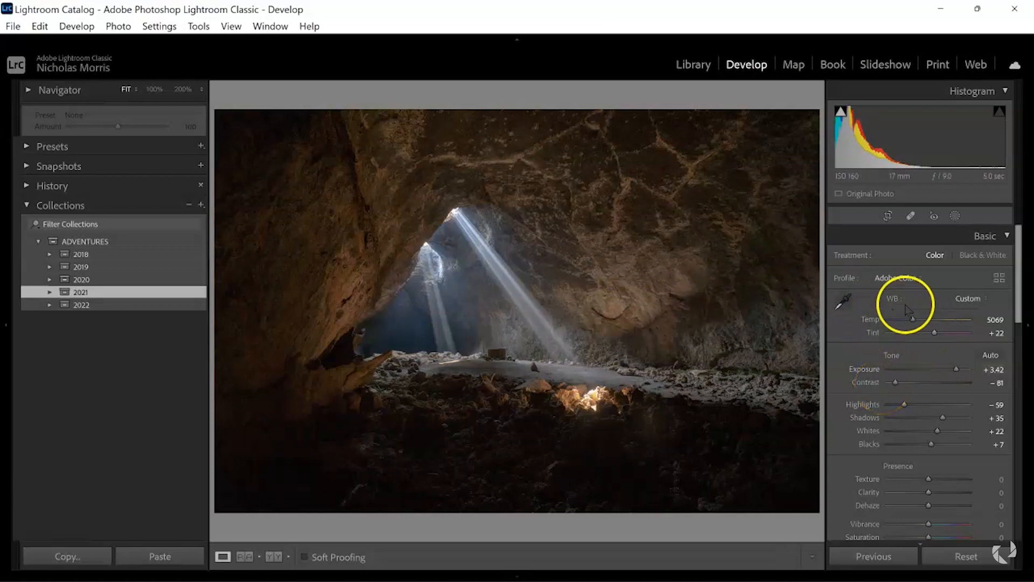
Step: Examine the noise in the dark foreground rocks of the cave photo at 200% zoom
{"action": "scroll", "coordinate": [868, 387], "scroll_direction": "down", "scroll_amount": 3}
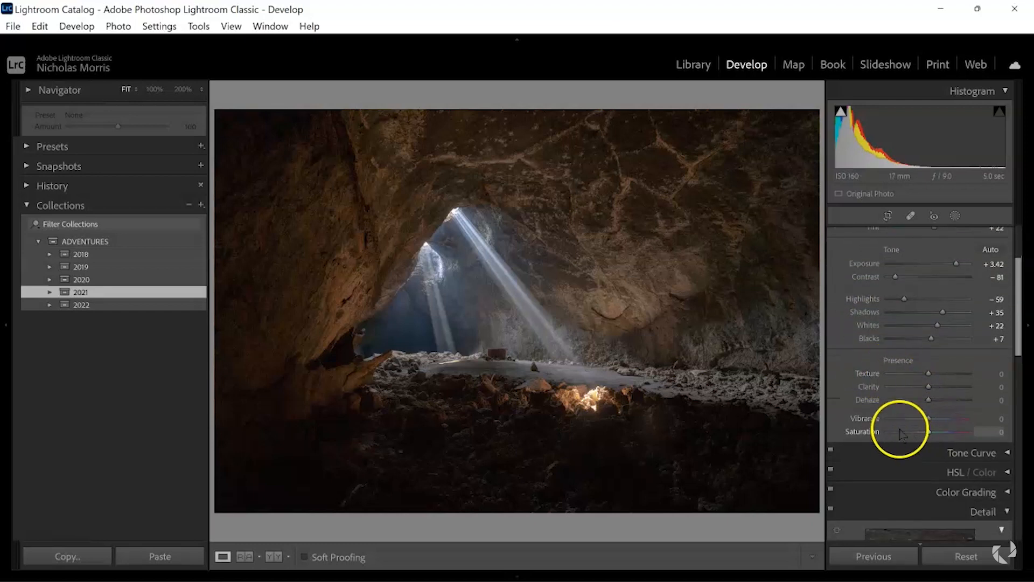
{"action": "scroll", "coordinate": [879, 412], "scroll_direction": "down", "scroll_amount": 4}
{"action": "scroll", "coordinate": [879, 412], "scroll_direction": "down", "scroll_amount": 4}
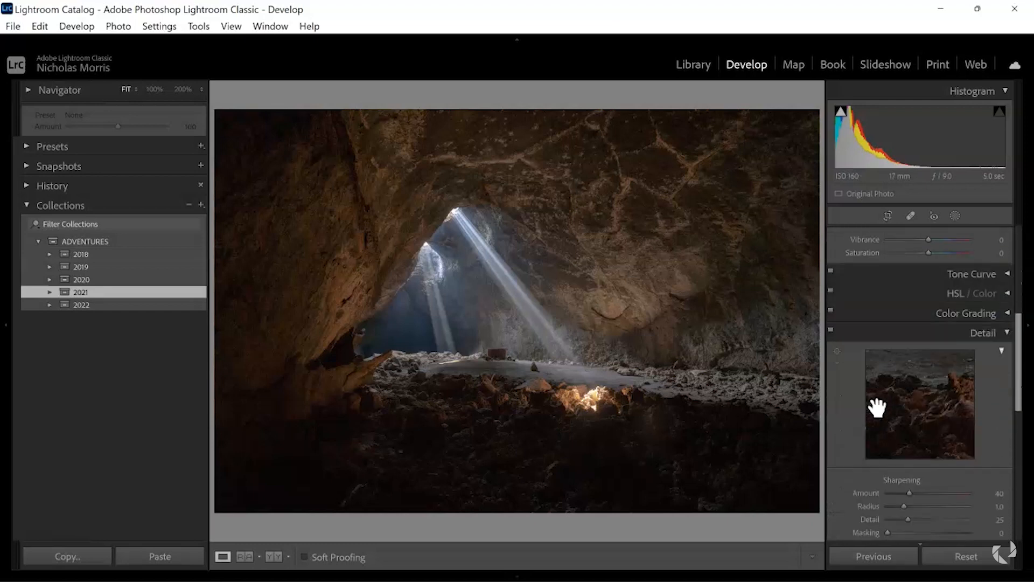
{"action": "left_click", "coordinate": [925, 365]}
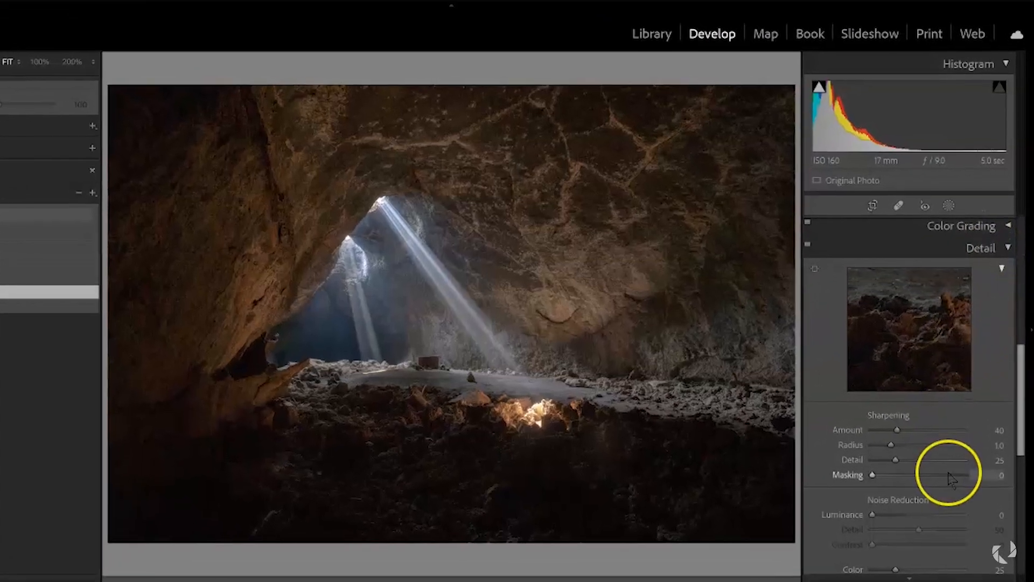
{"action": "scroll", "coordinate": [951, 434], "scroll_direction": "down", "scroll_amount": 2}
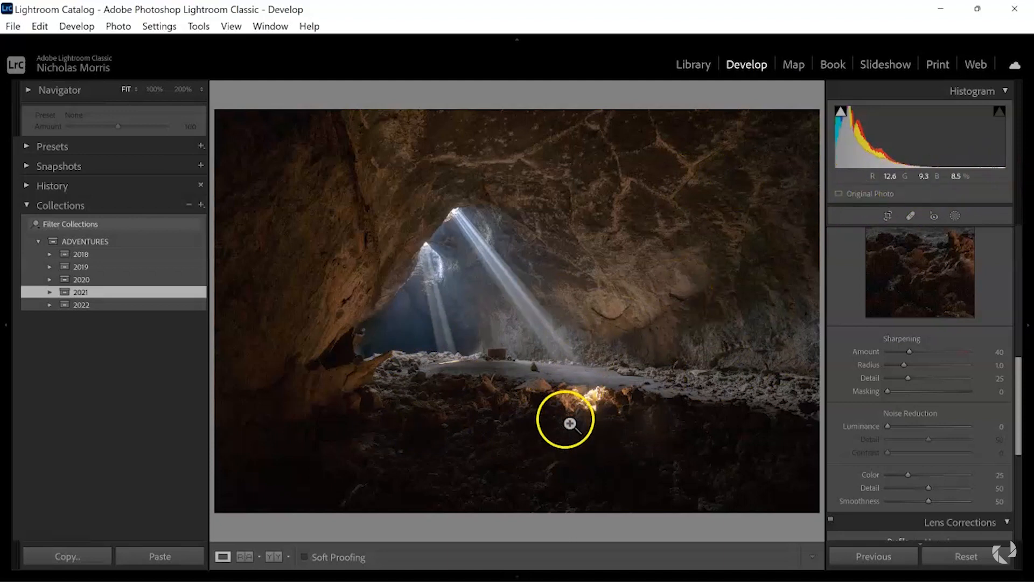
{"action": "left_click", "coordinate": [505, 438]}
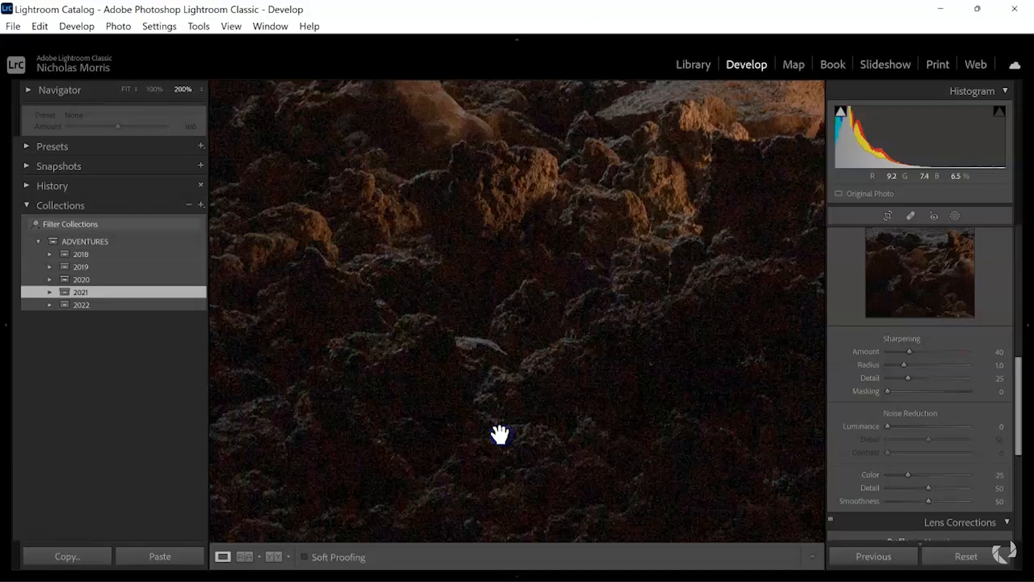
{"action": "left_click_drag", "start_coordinate": [602, 348], "coordinate": [627, 385]}
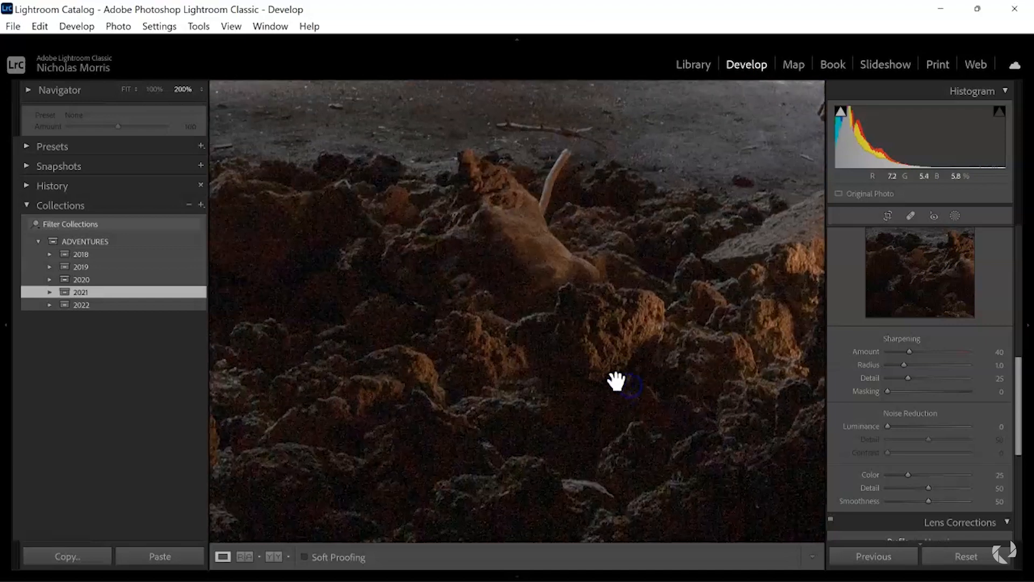
{"action": "left_click_drag", "start_coordinate": [339, 298], "coordinate": [515, 303]}
{"action": "left_click_drag", "start_coordinate": [337, 267], "coordinate": [595, 304]}
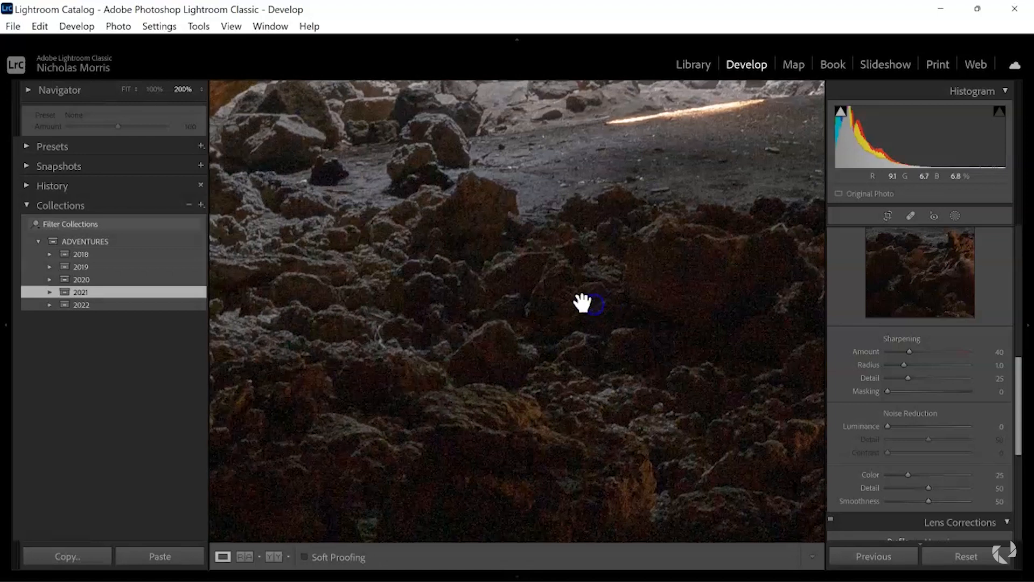
{"action": "left_click", "coordinate": [523, 316]}
Step: Set luminance noise reduction to 50 with its detail at 56, checking the effect on the foreground rocks
{"action": "left_click_drag", "start_coordinate": [877, 238], "coordinate": [926, 288]}
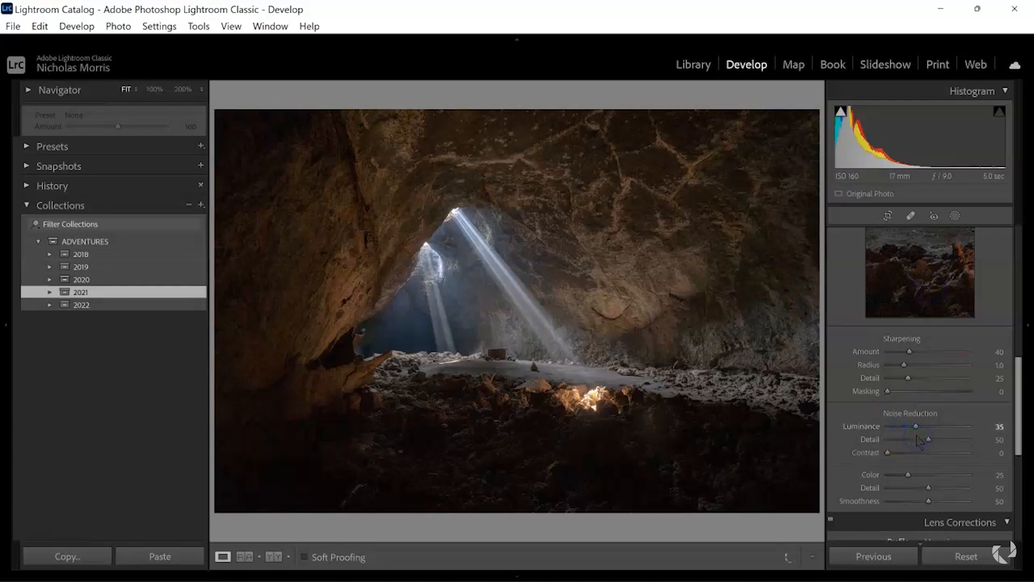
{"action": "left_click", "coordinate": [527, 421]}
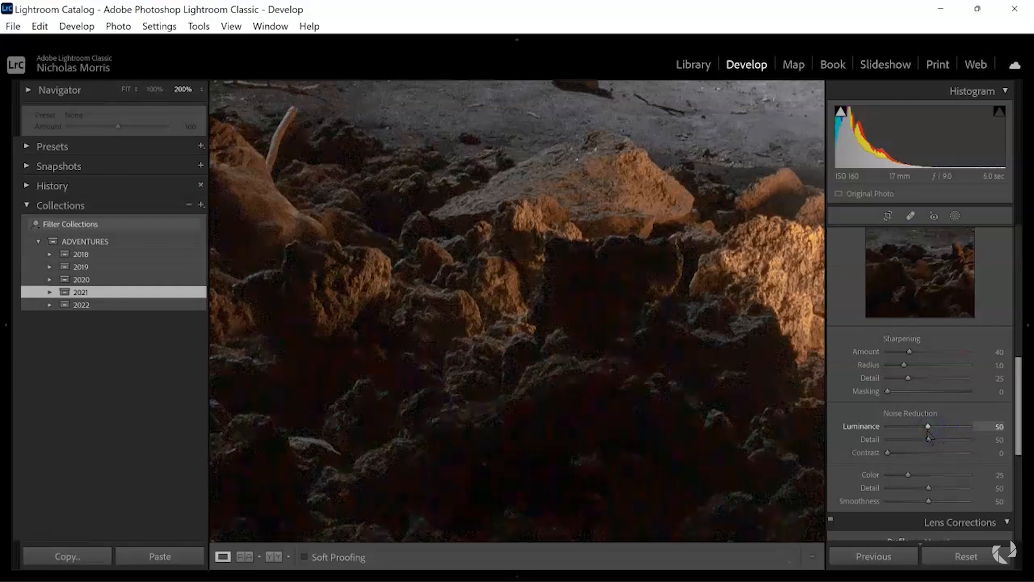
{"action": "left_click_drag", "start_coordinate": [928, 436], "coordinate": [942, 429]}
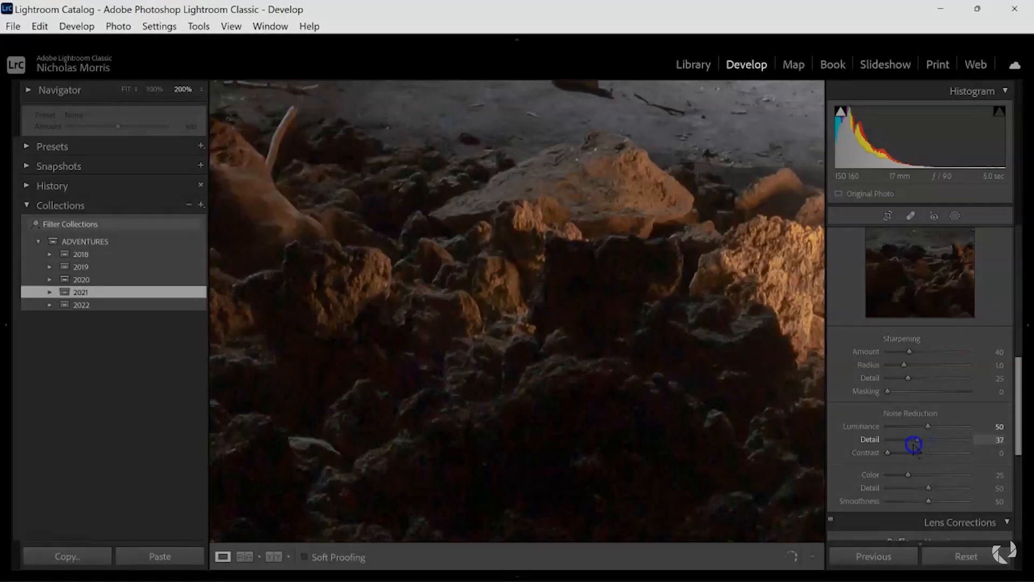
{"action": "left_click_drag", "start_coordinate": [912, 446], "coordinate": [931, 445]}
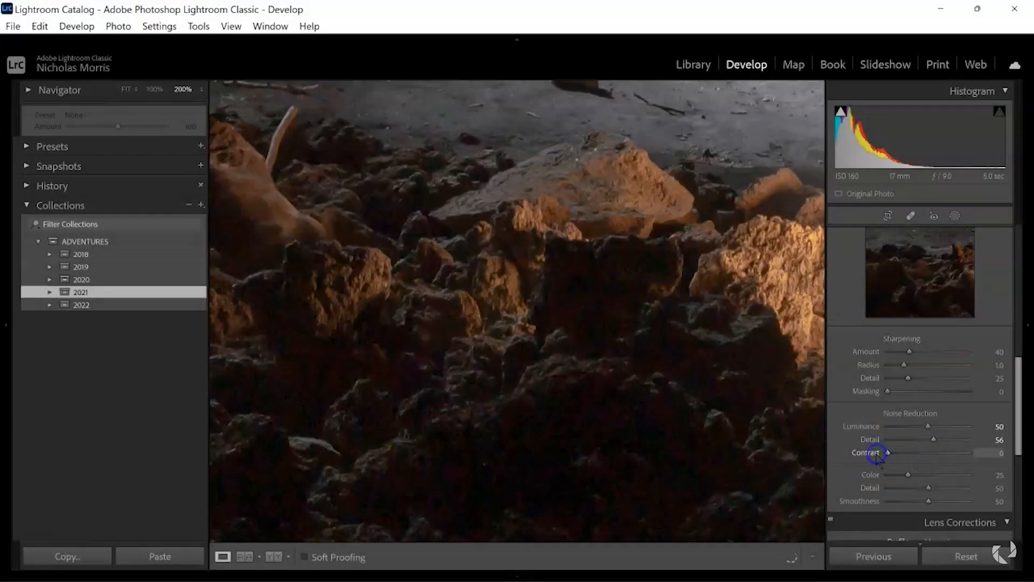
{"action": "left_click", "coordinate": [476, 276]}
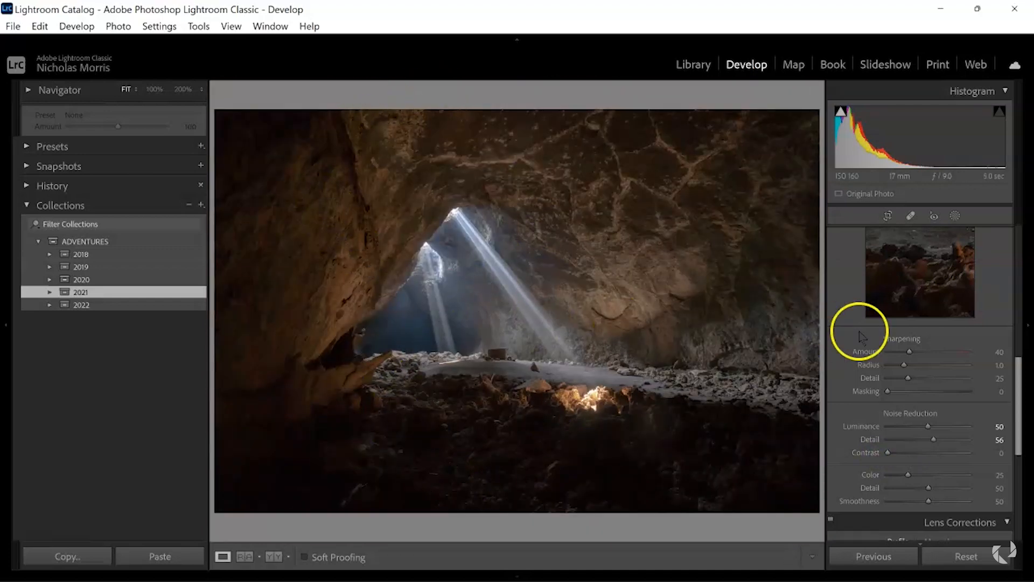
{"action": "left_click", "coordinate": [934, 334]}
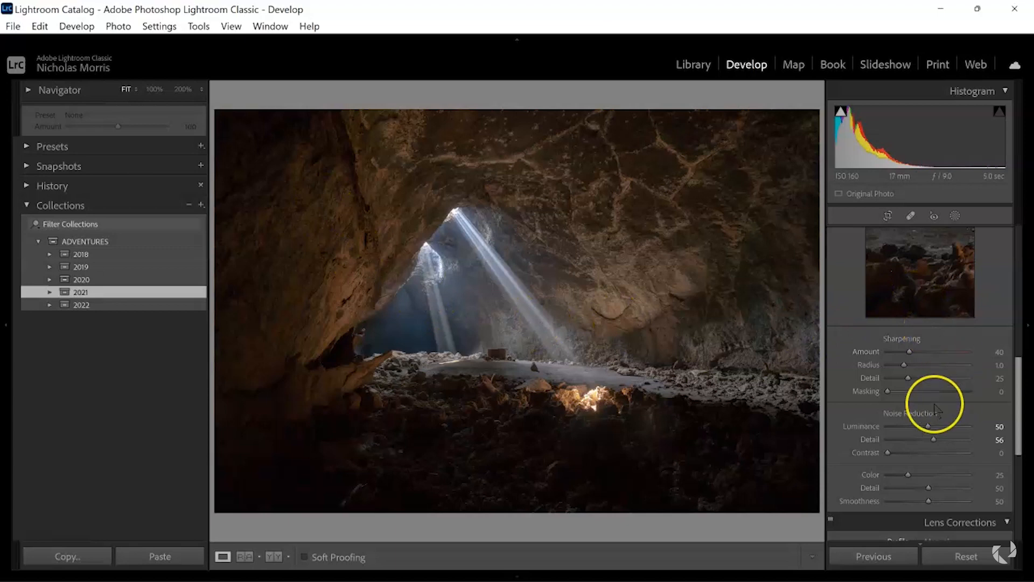
Step: Compare the cave photo with and without lens profile corrections, leaving the corrections disabled
{"action": "scroll", "coordinate": [935, 409], "scroll_direction": "down", "scroll_amount": 5}
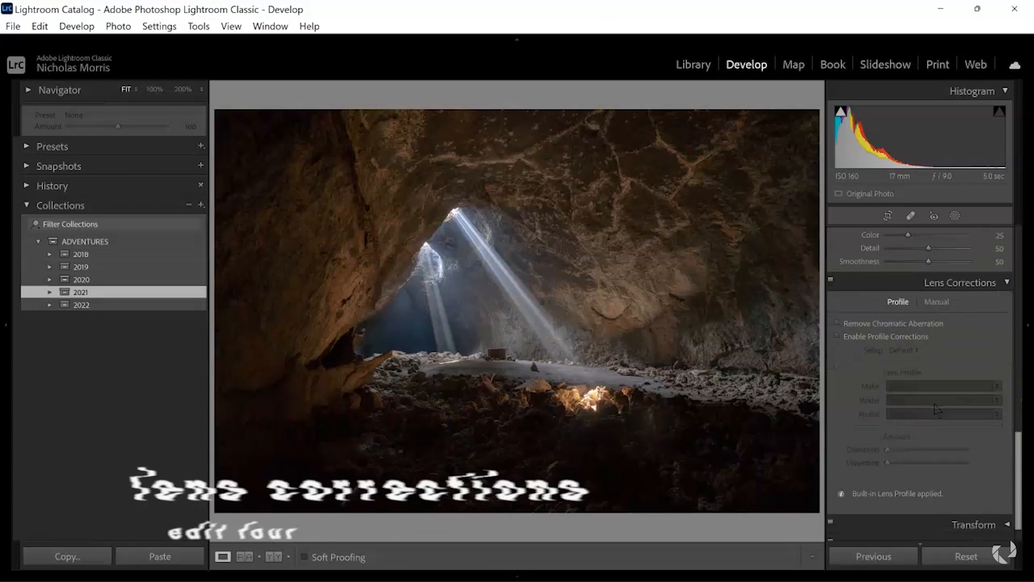
{"action": "scroll", "coordinate": [935, 405], "scroll_direction": "down", "scroll_amount": 1}
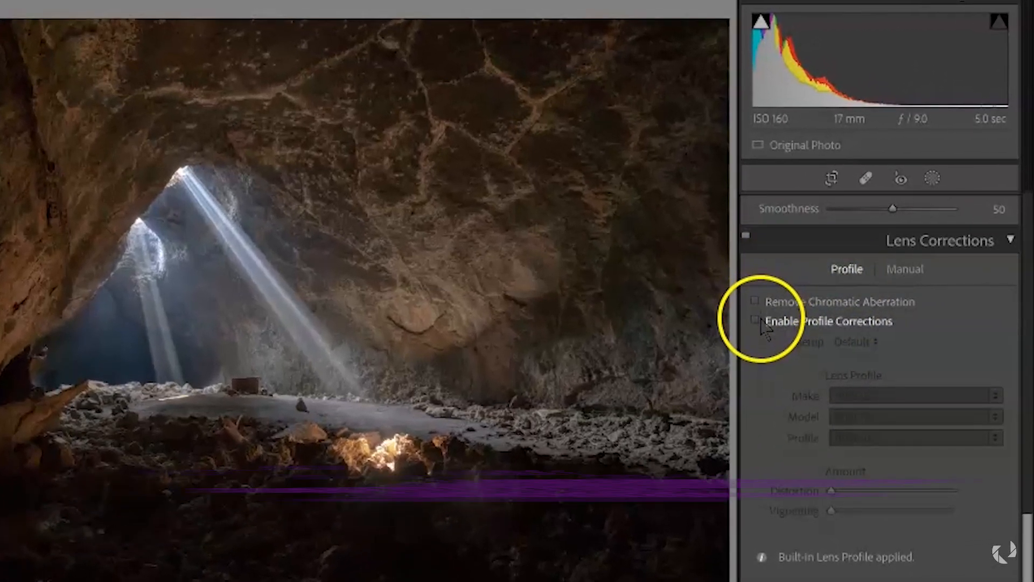
{"action": "left_click", "coordinate": [761, 321]}
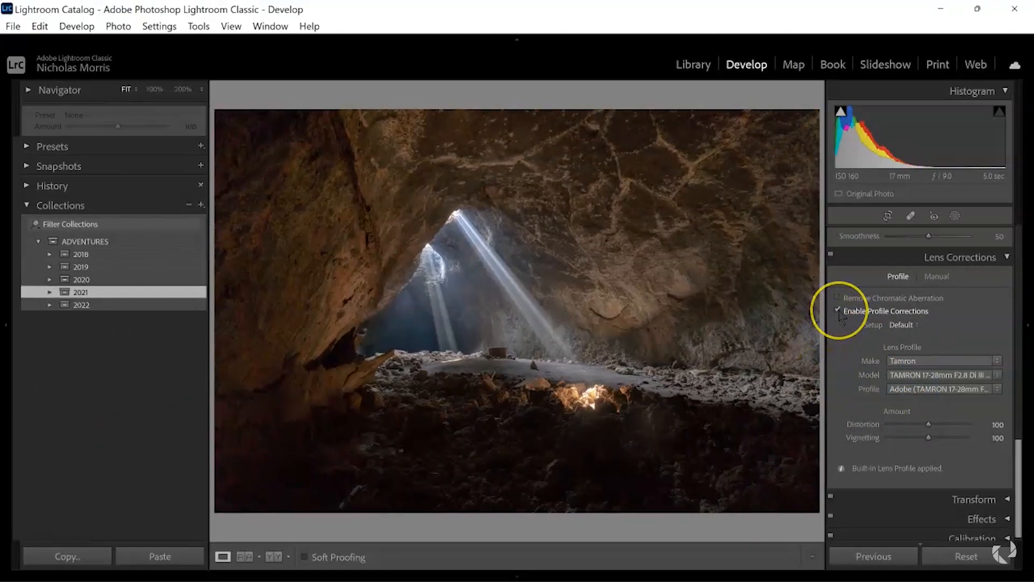
{"action": "left_click", "coordinate": [839, 311]}
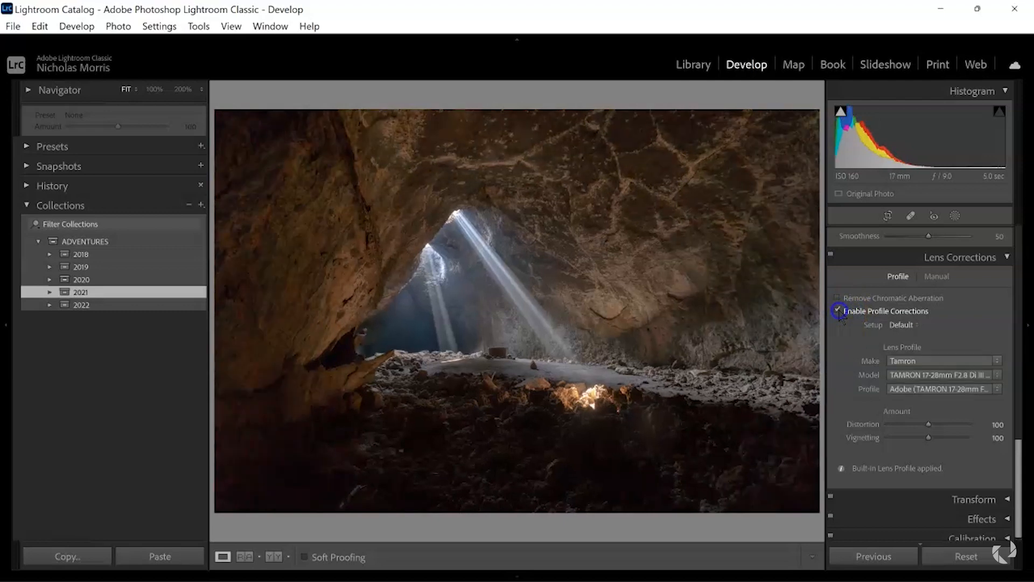
{"action": "left_click", "coordinate": [838, 311]}
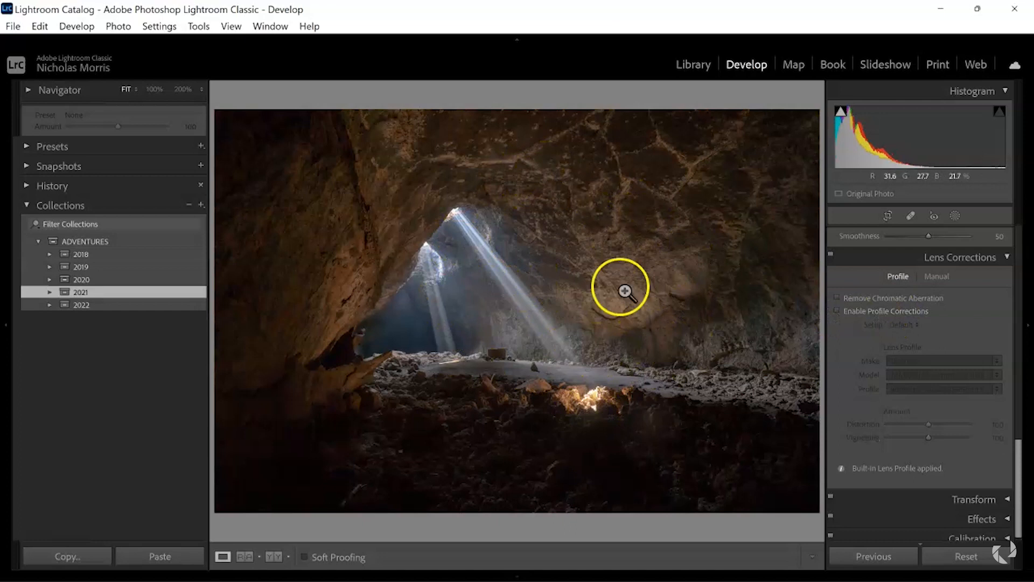
Step: Enable chromatic aberration removal for the cave photo and compare its effect on the foreground rocks at 200% zoom
{"action": "left_click", "coordinate": [838, 297]}
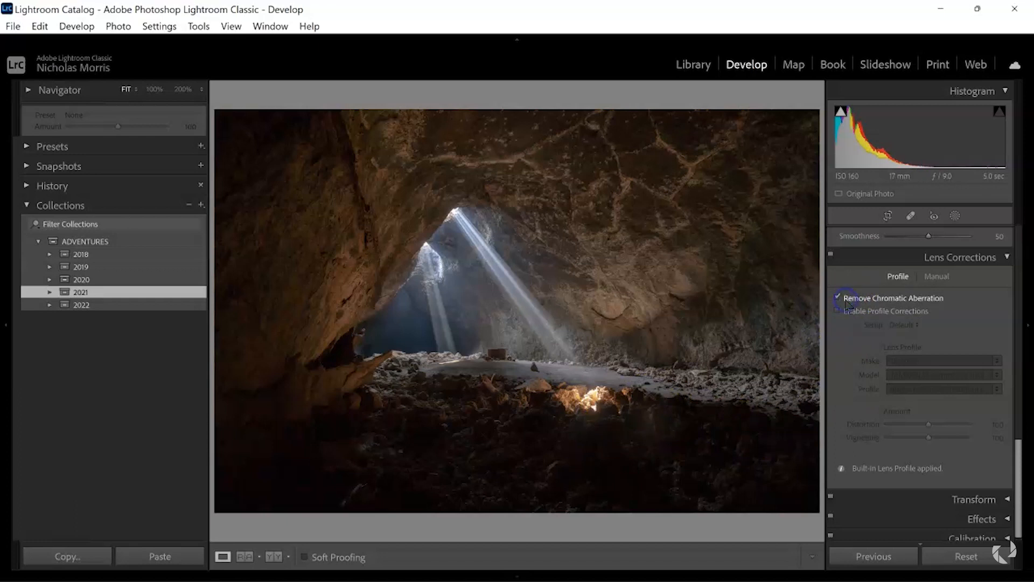
{"action": "left_click", "coordinate": [503, 411]}
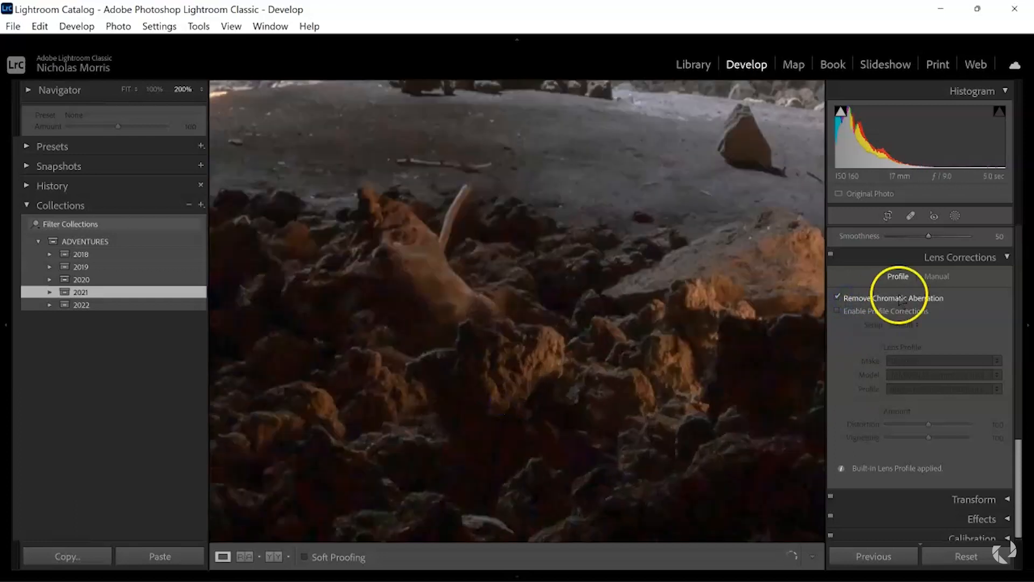
{"action": "left_click", "coordinate": [837, 298]}
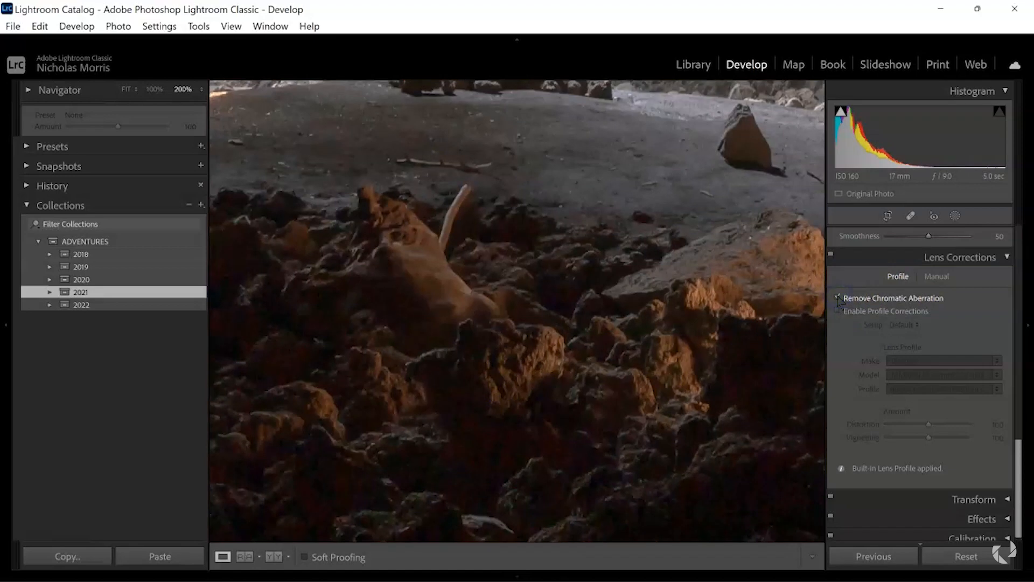
{"action": "left_click_drag", "start_coordinate": [440, 307], "coordinate": [658, 301]}
{"action": "left_click", "coordinate": [880, 321]}
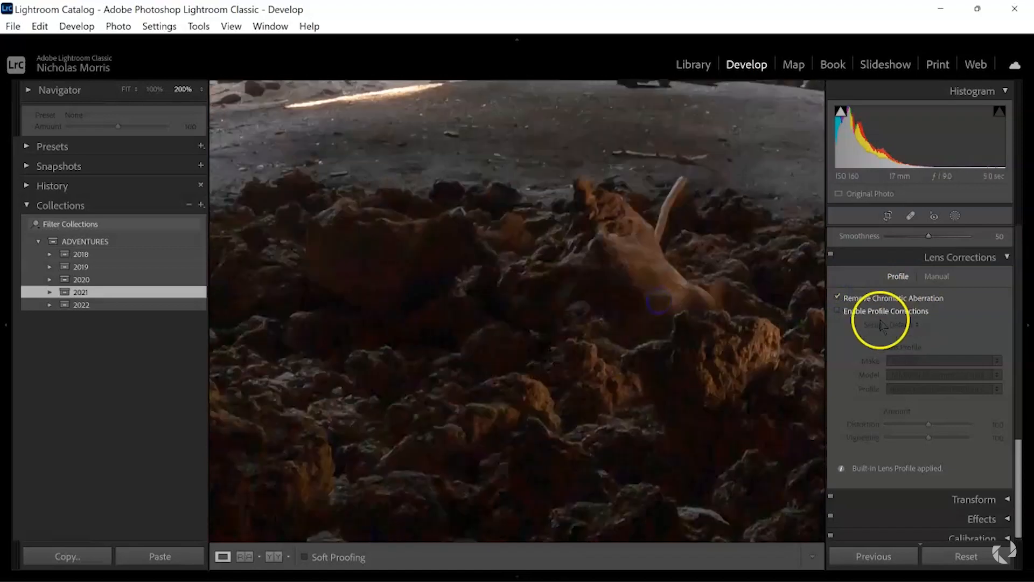
{"action": "left_click", "coordinate": [566, 312]}
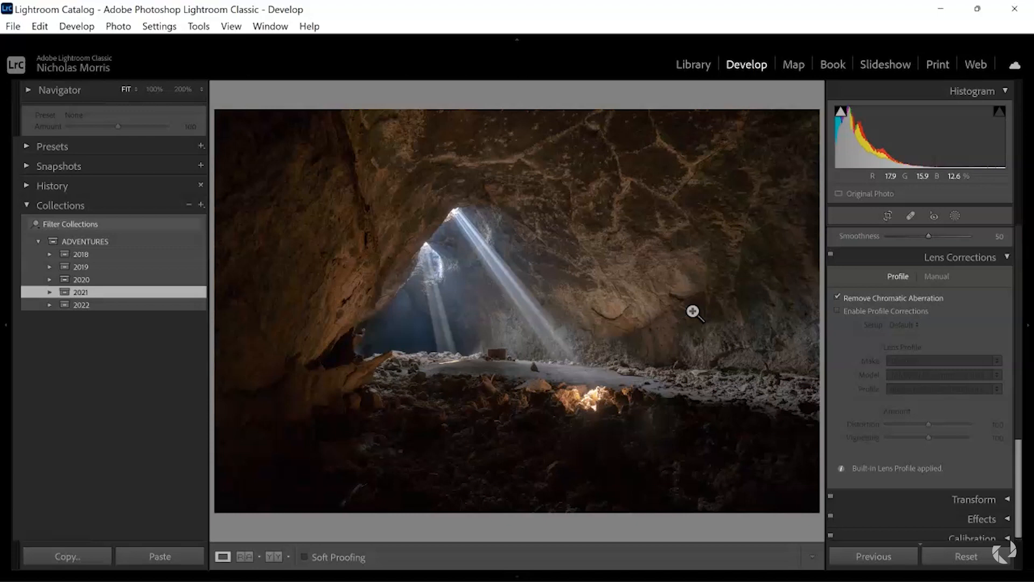
Step: Switch to the rock arch photo and examine the arch's edges against the sky at 200% zoom for color fringing
{"action": "key", "text": "Right"}
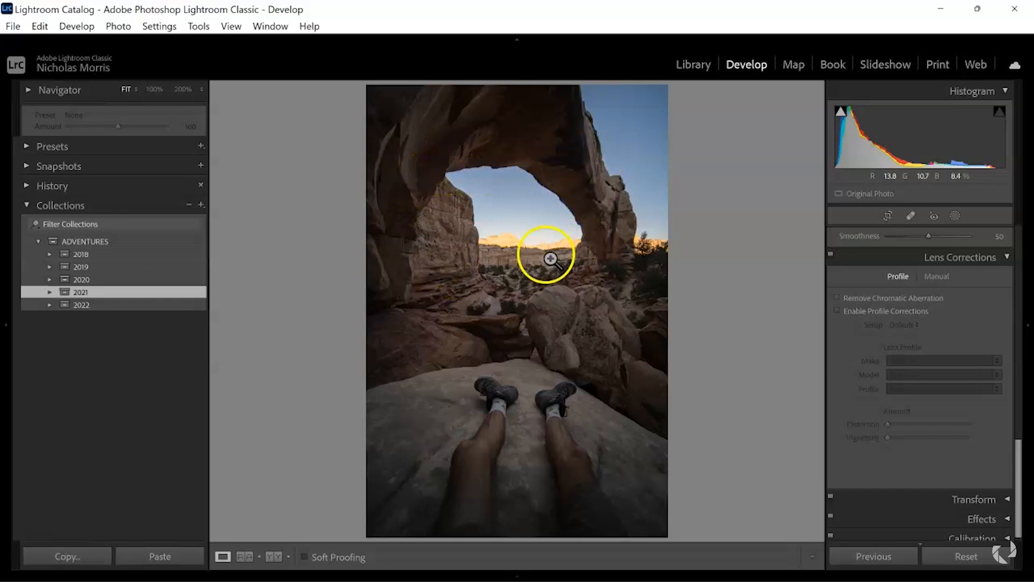
{"action": "left_click", "coordinate": [577, 166]}
{"action": "left_click", "coordinate": [574, 163]}
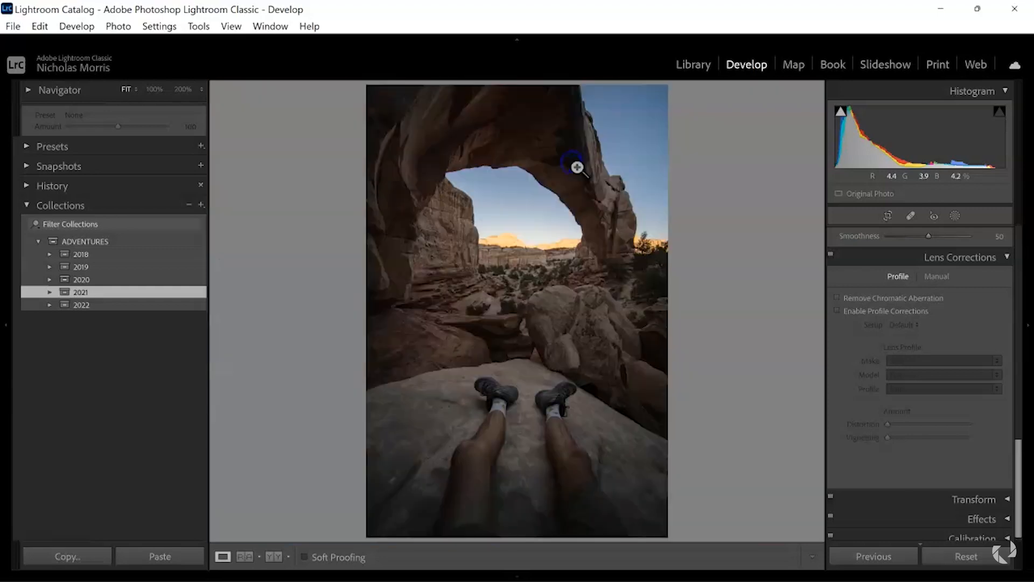
{"action": "left_click", "coordinate": [576, 167]}
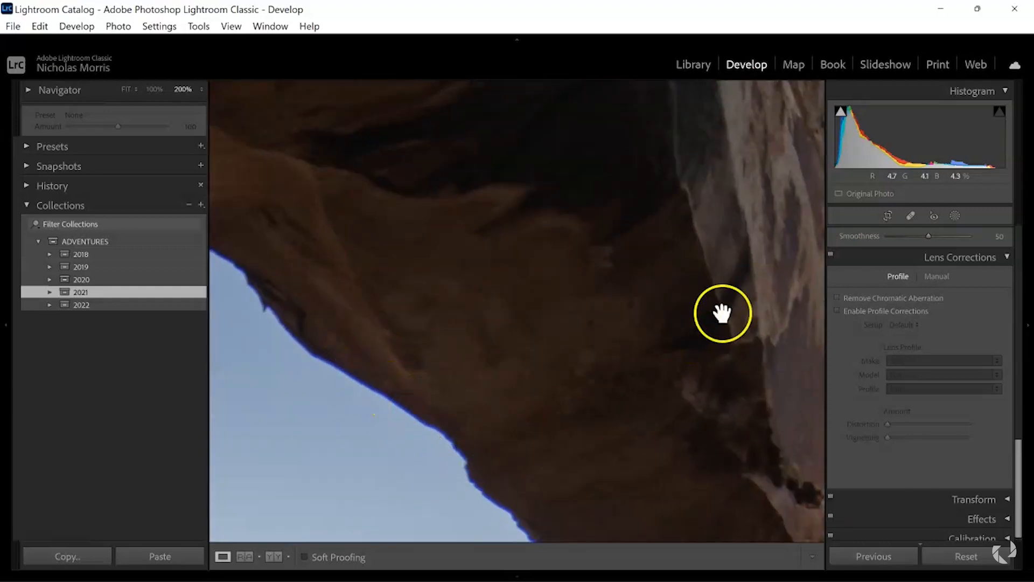
{"action": "left_click_drag", "start_coordinate": [761, 225], "coordinate": [644, 263]}
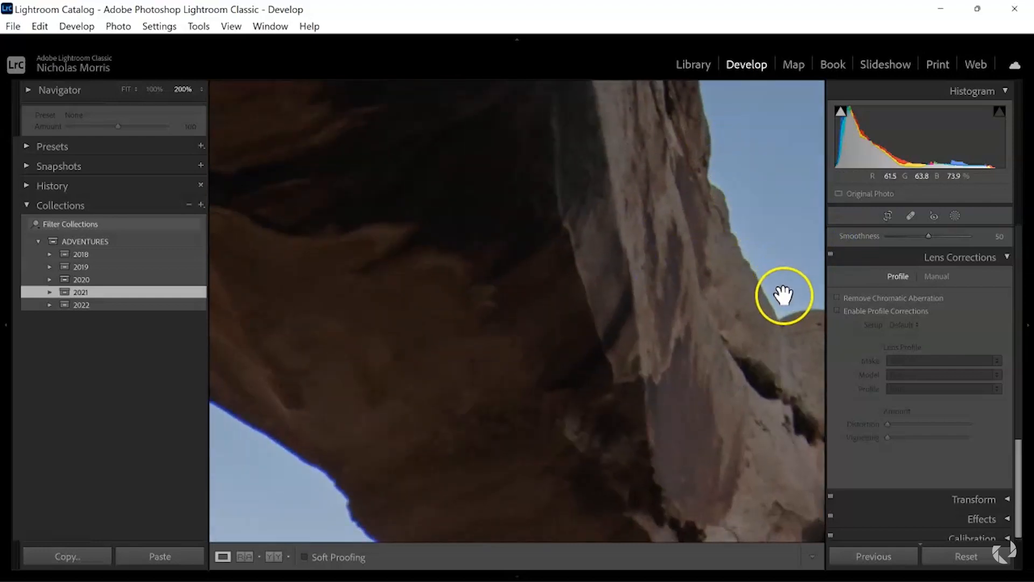
{"action": "left_click_drag", "start_coordinate": [427, 341], "coordinate": [496, 291]}
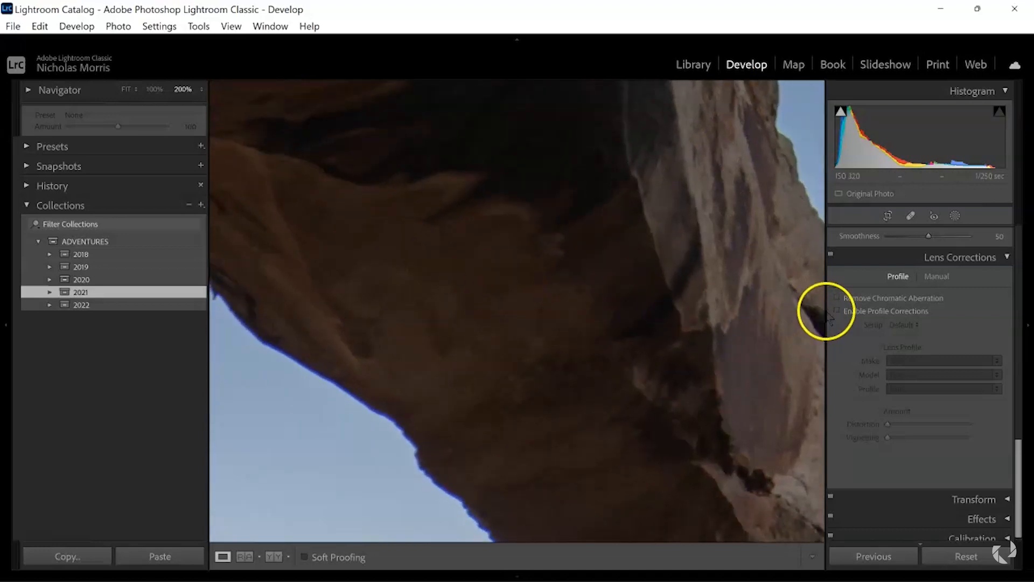
Step: Enable chromatic aberration removal for the rock arch photo, check the arch's edges and return to the full-image view
{"action": "left_click", "coordinate": [836, 298]}
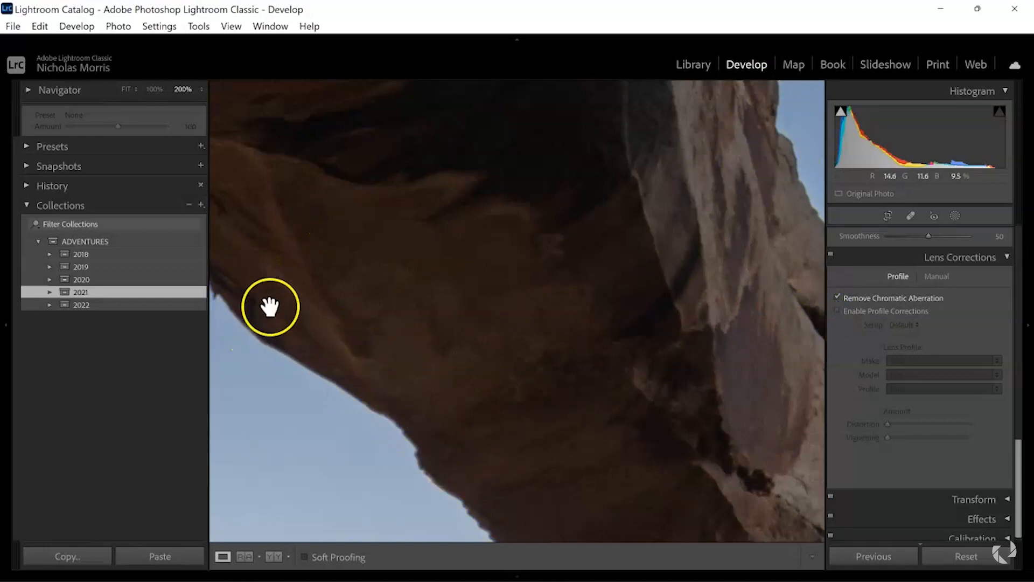
{"action": "left_click", "coordinate": [574, 418]}
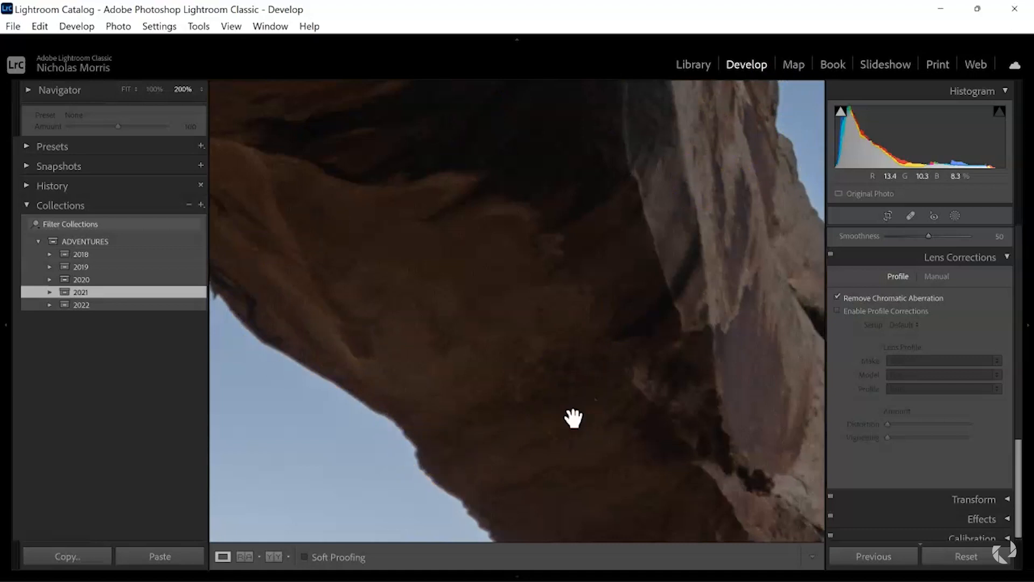
{"action": "left_click", "coordinate": [574, 418]}
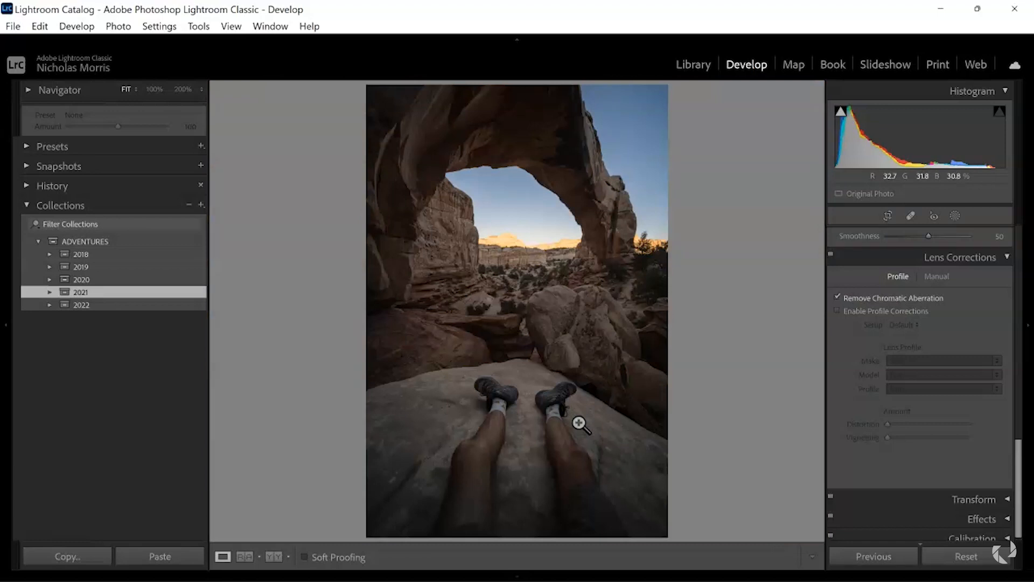
Step: Return to the cave photo and expand its HSL/Color adjustments, looking over the basic tone and presence settings
{"action": "key", "text": "Right"}
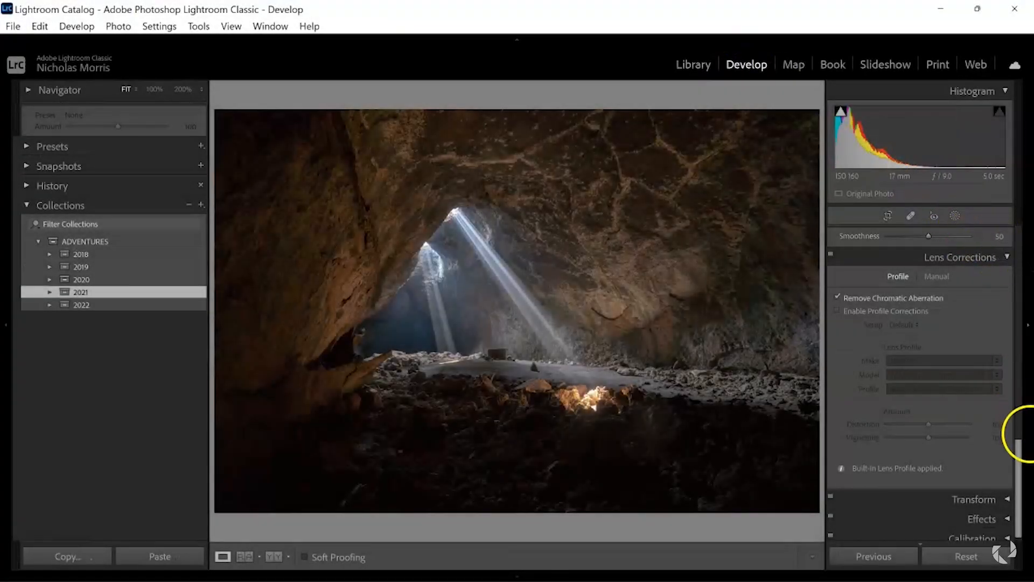
{"action": "left_click_drag", "start_coordinate": [1018, 456], "coordinate": [1019, 237]}
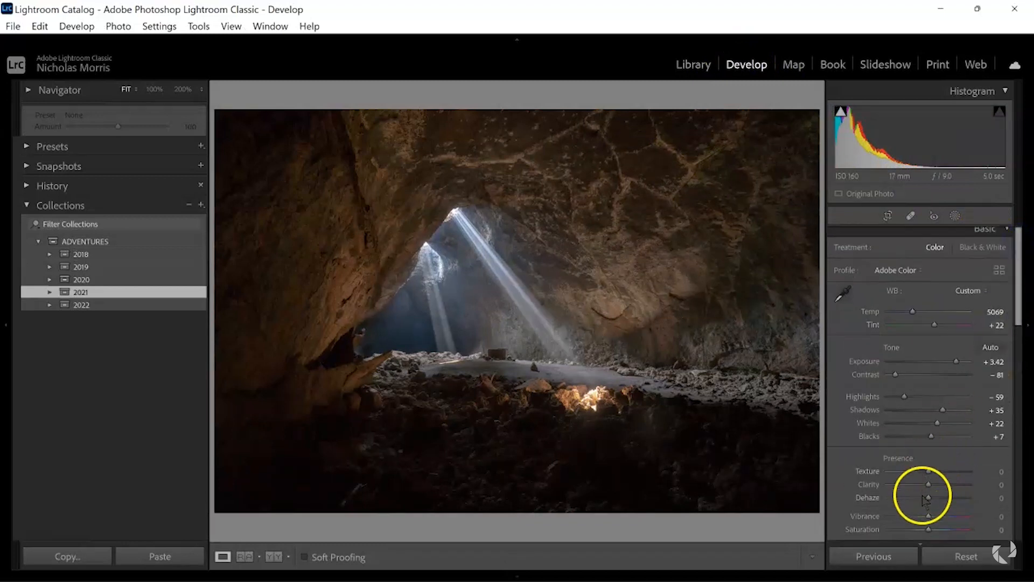
{"action": "left_click_drag", "start_coordinate": [1018, 302], "coordinate": [1011, 346]}
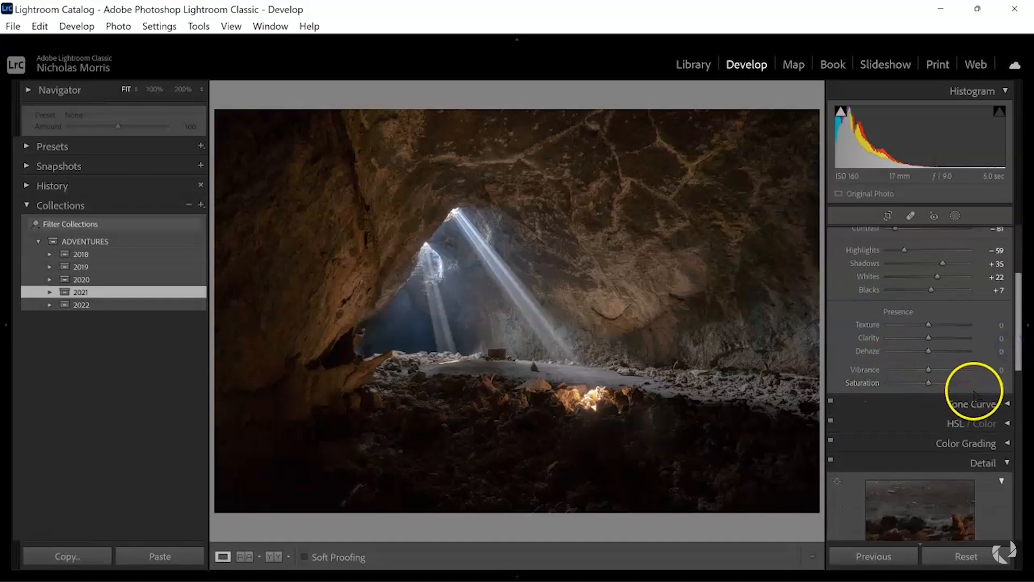
{"action": "left_click", "coordinate": [1005, 422]}
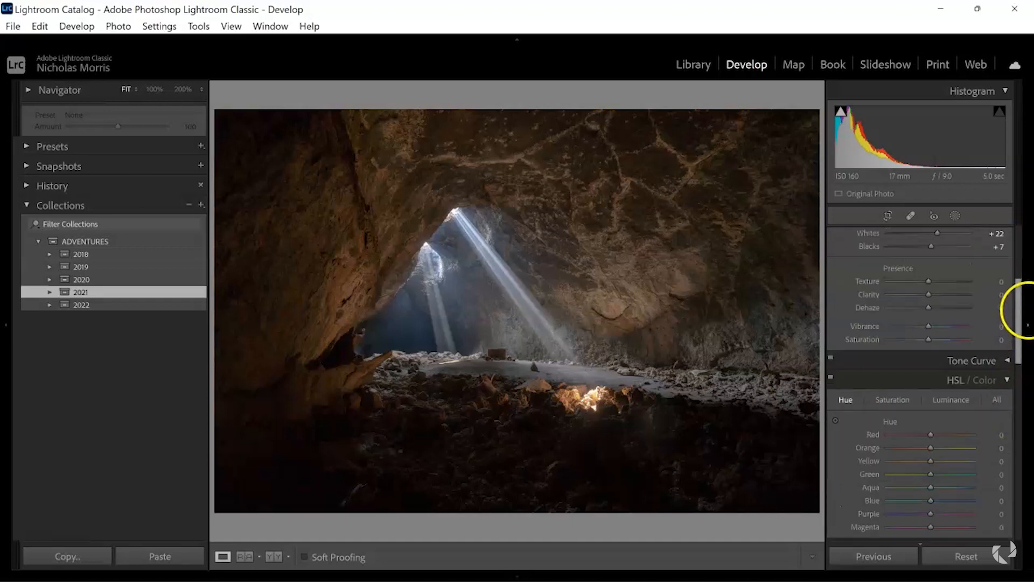
{"action": "left_click_drag", "start_coordinate": [1018, 311], "coordinate": [1017, 323]}
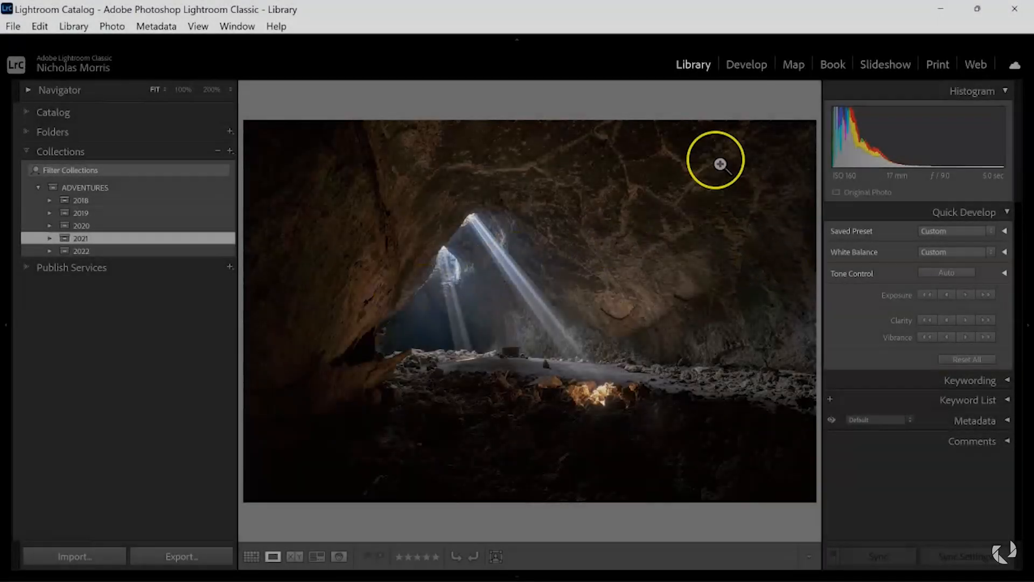
{"action": "left_click", "coordinate": [745, 63]}
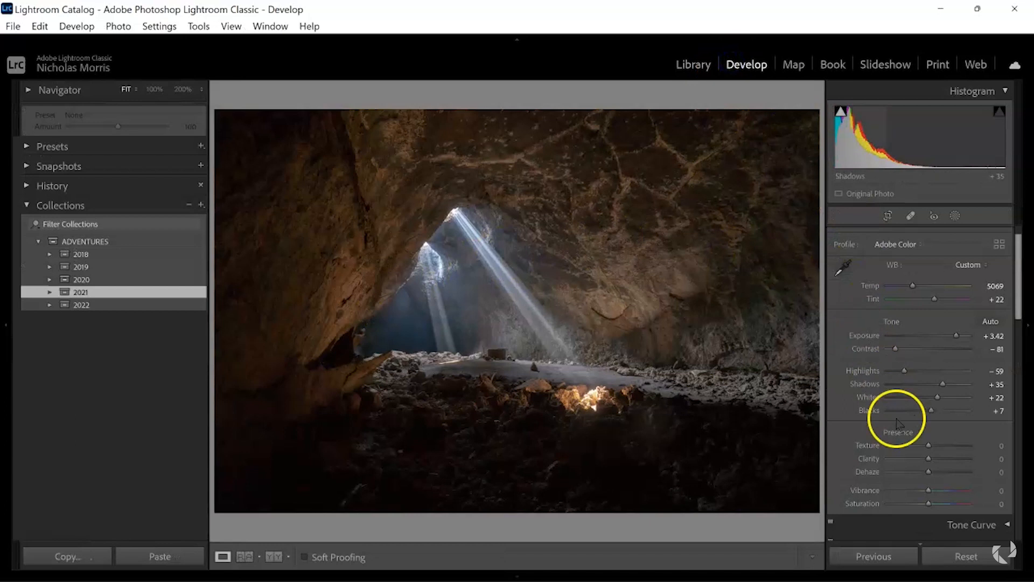
{"action": "scroll", "coordinate": [897, 439], "scroll_direction": "down", "scroll_amount": 3}
{"action": "scroll", "coordinate": [897, 443], "scroll_direction": "up", "scroll_amount": 5}
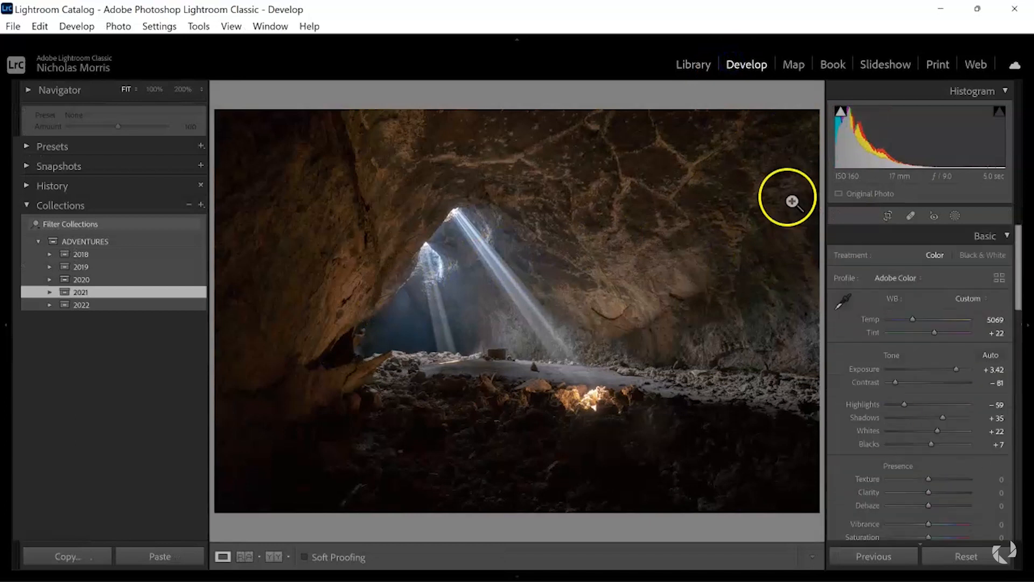
Step: Copy all of the cave photo's develop settings except masking from the Library module
{"action": "left_click", "coordinate": [694, 65]}
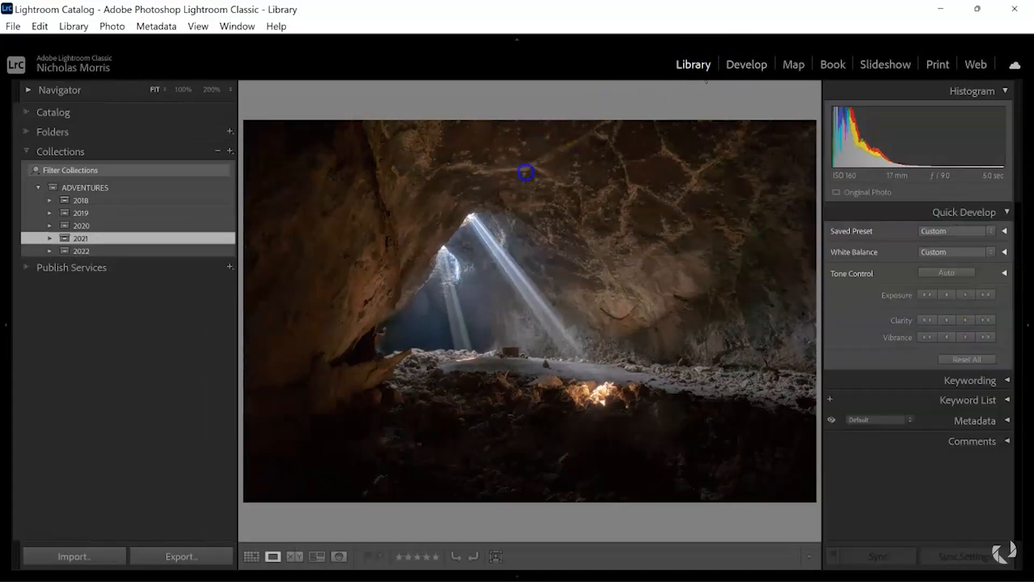
{"action": "right_click", "coordinate": [543, 280]}
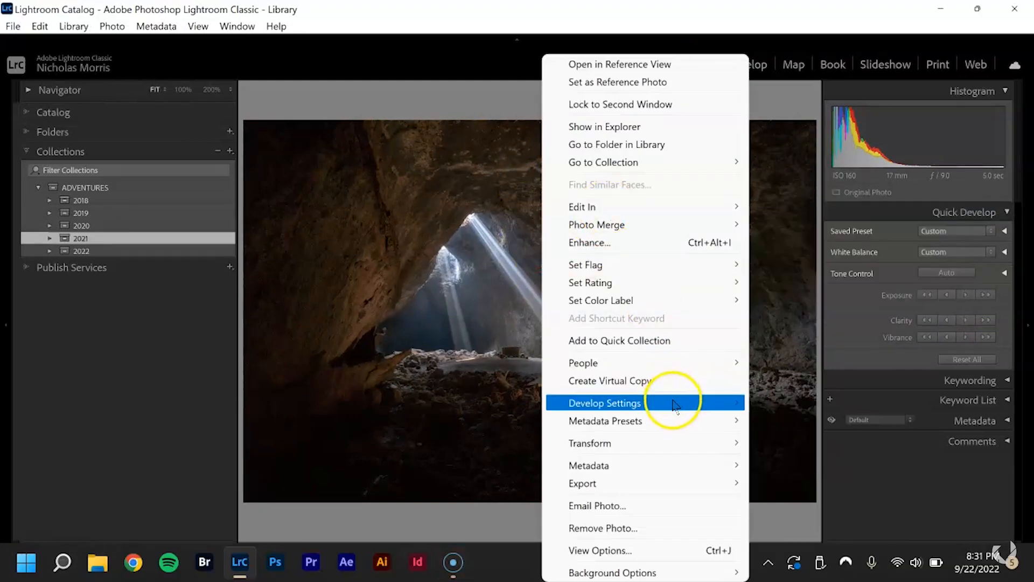
{"action": "mouse_move", "coordinate": [674, 404]}
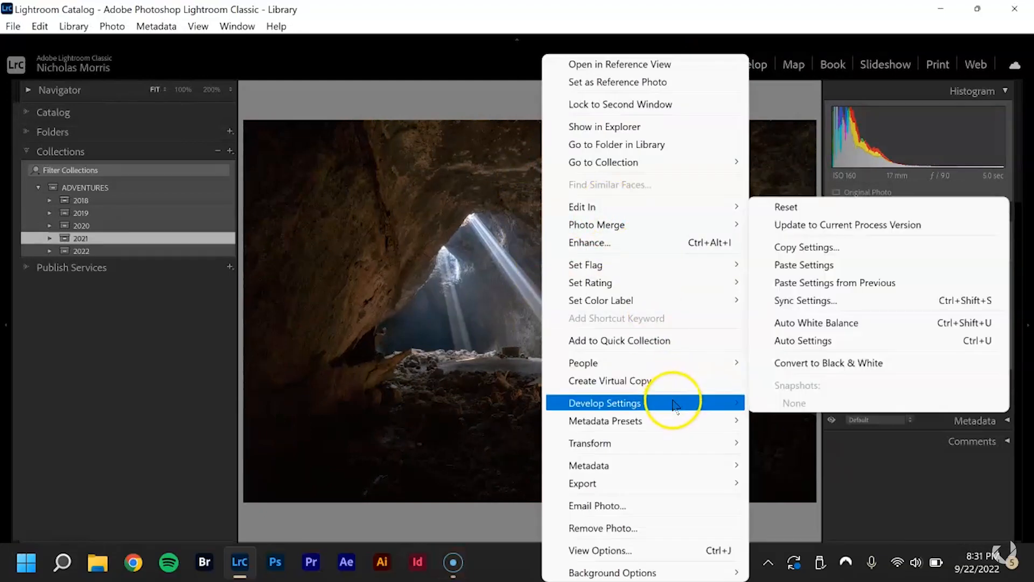
{"action": "left_click", "coordinate": [828, 249]}
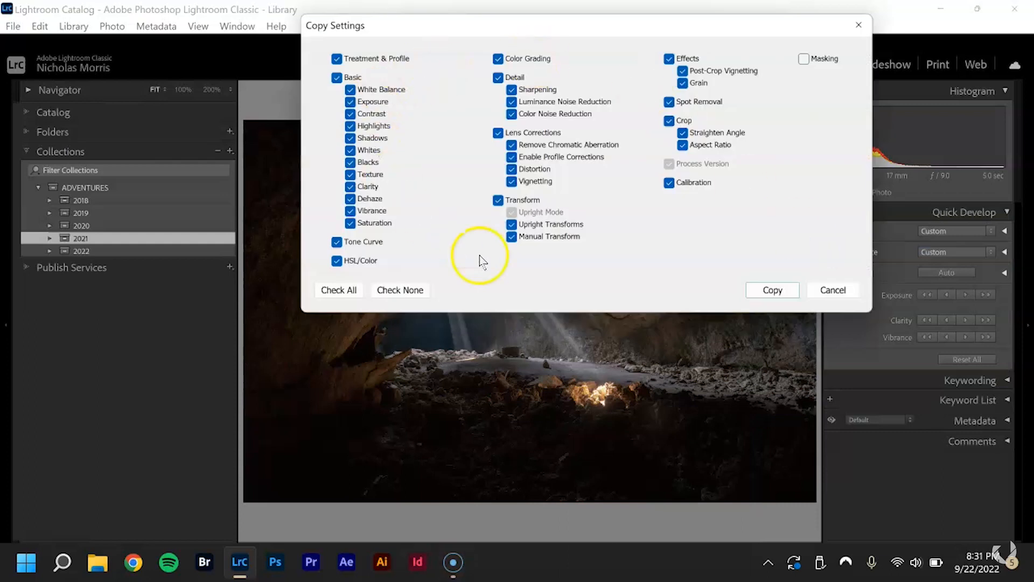
{"action": "left_click", "coordinate": [781, 290]}
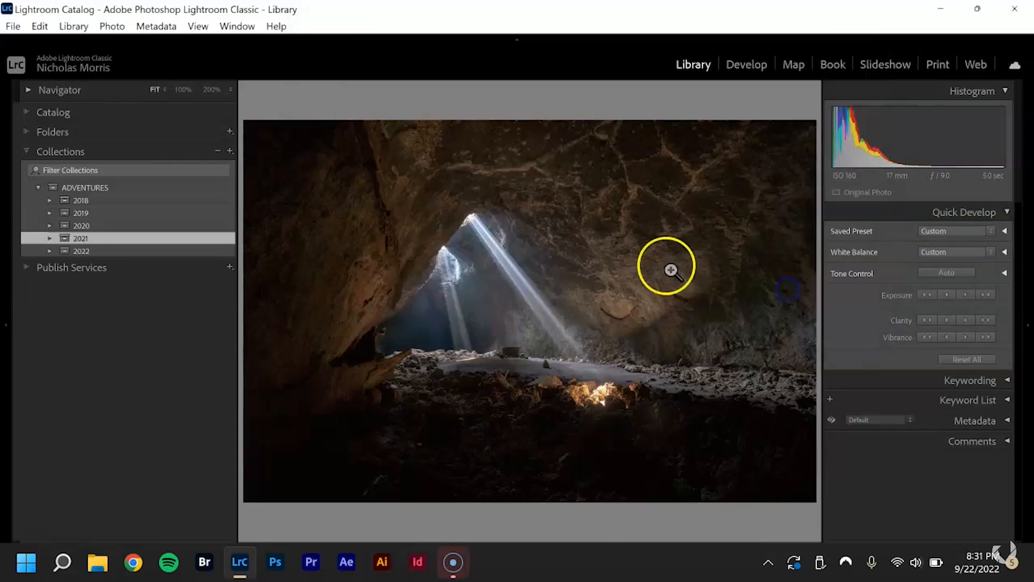
{"action": "right_click", "coordinate": [484, 277]}
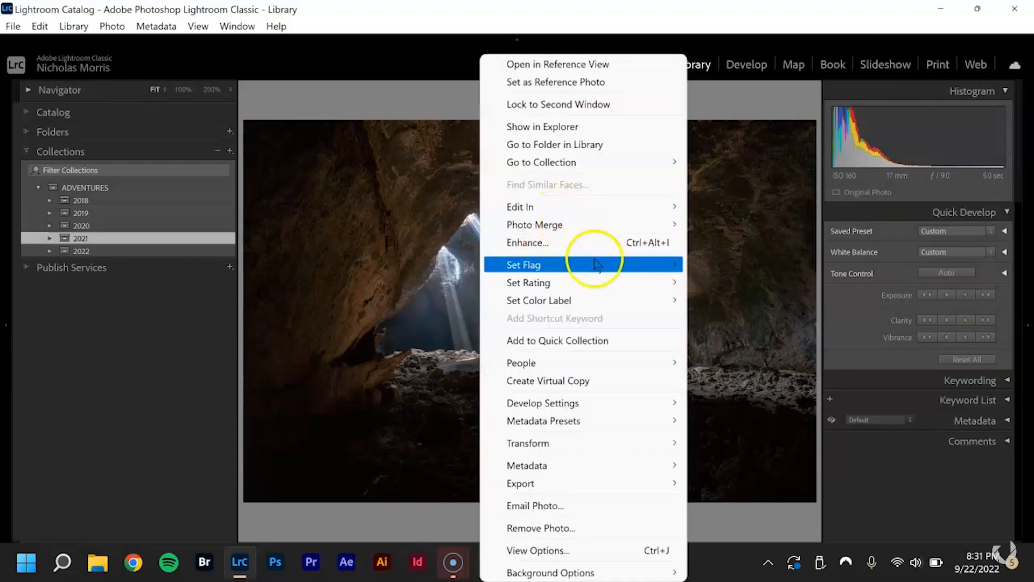
{"action": "mouse_move", "coordinate": [684, 402]}
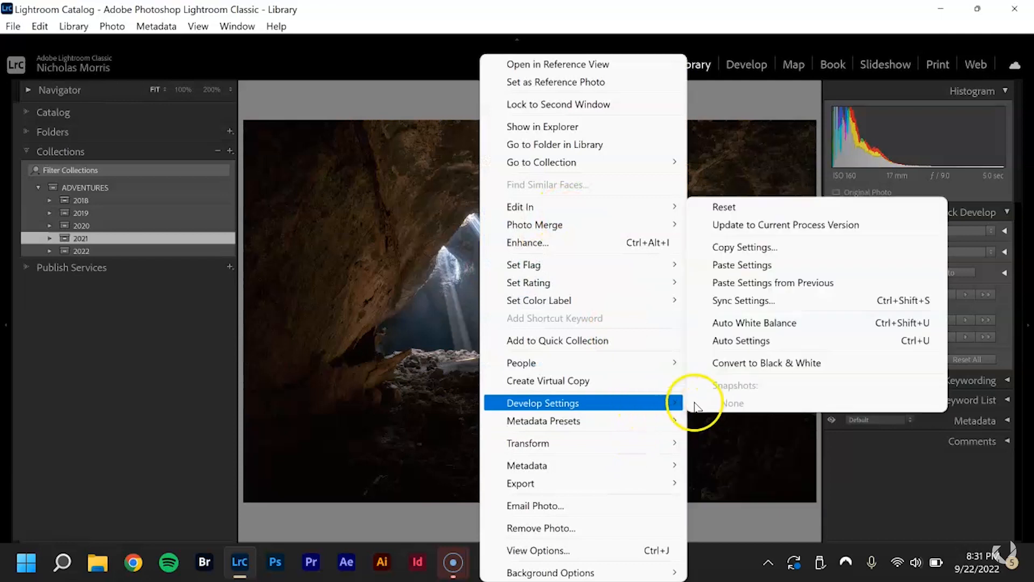
{"action": "left_click", "coordinate": [781, 100]}
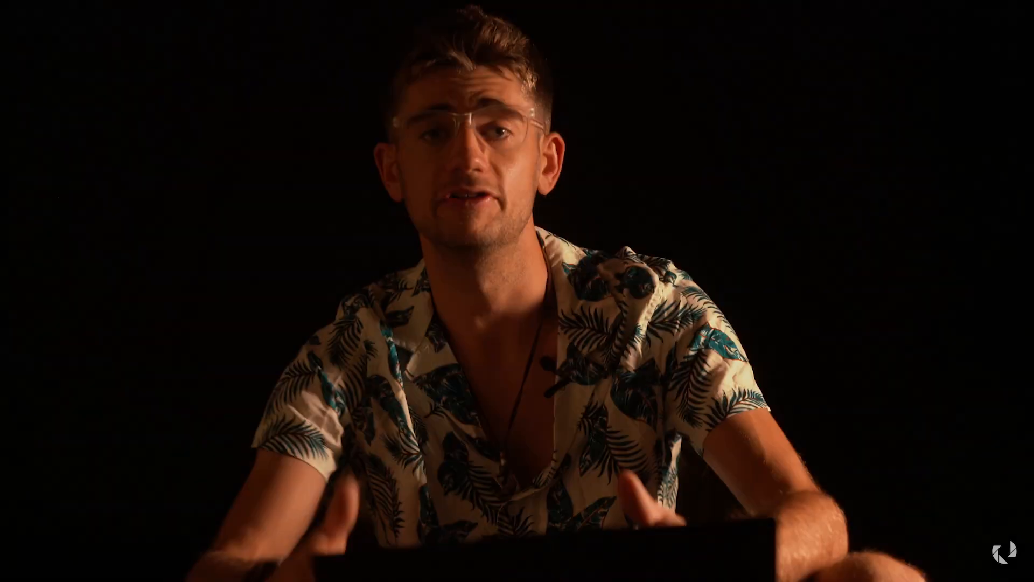